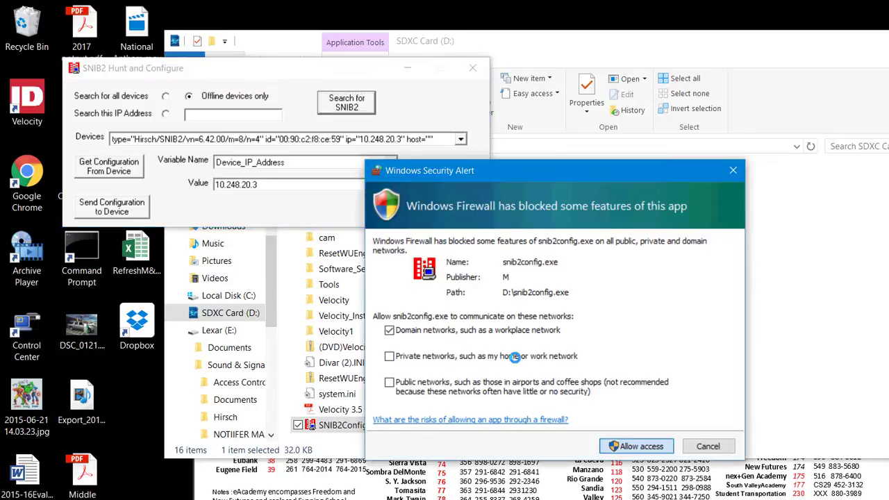
Allow snib2config.exe through Windows Firewall on domain networks and set the Device_IP_Address value to 10.4.126.1
left_click(636, 447)
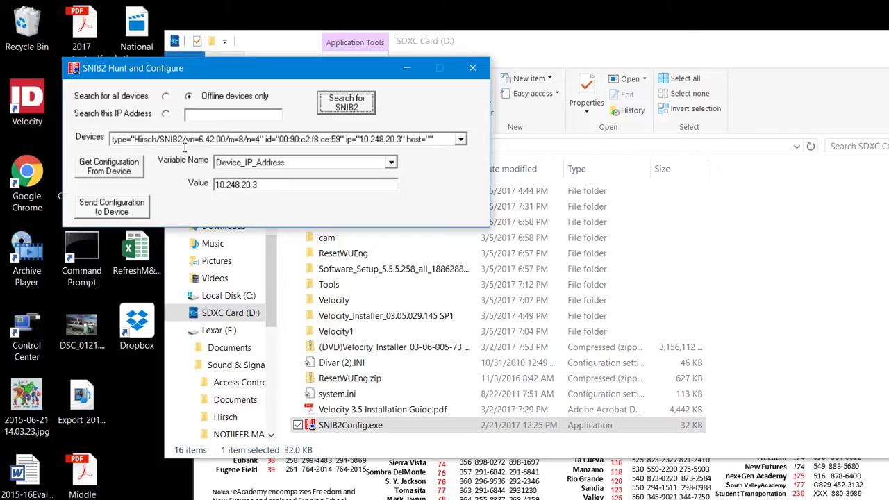
left_click_drag(230, 184, 258, 184)
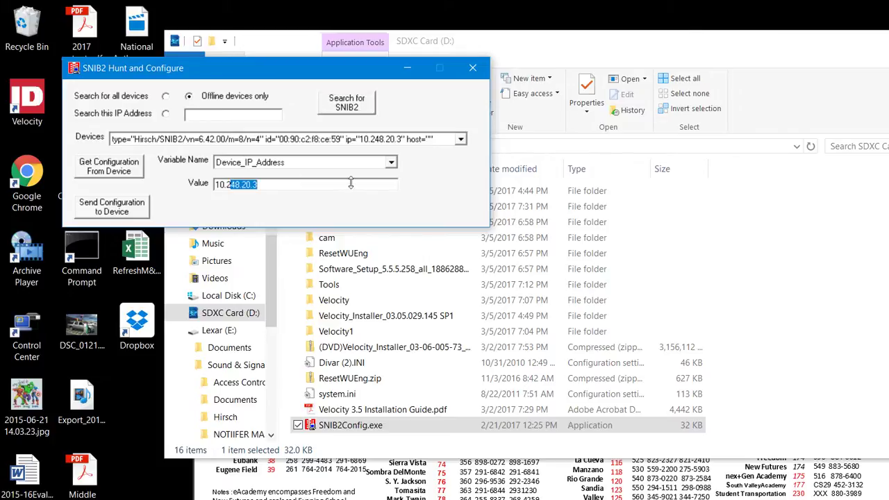
key("BackSpace")
key("BackSpace")
type("4.126.1")
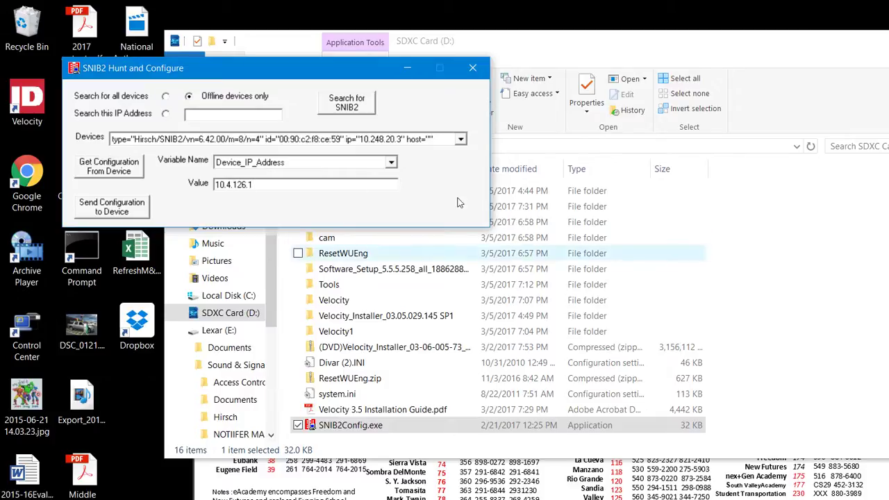
Check the Device_Port value and set the Device_Subnet_Mask value to 255.255.224.0
left_click(391, 163)
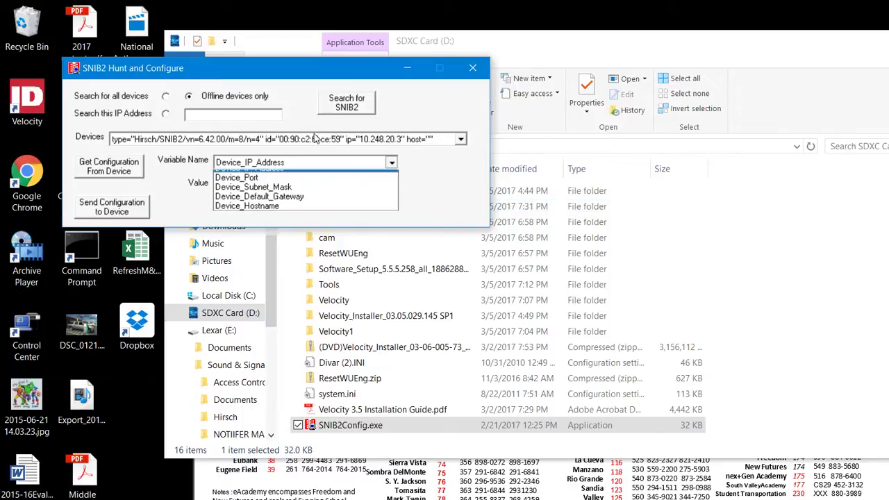
left_click(388, 184)
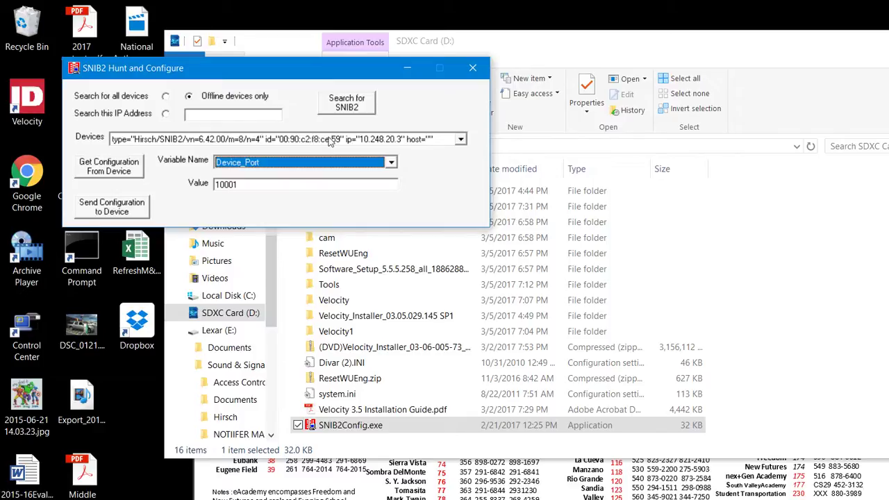
key("alt+Down")
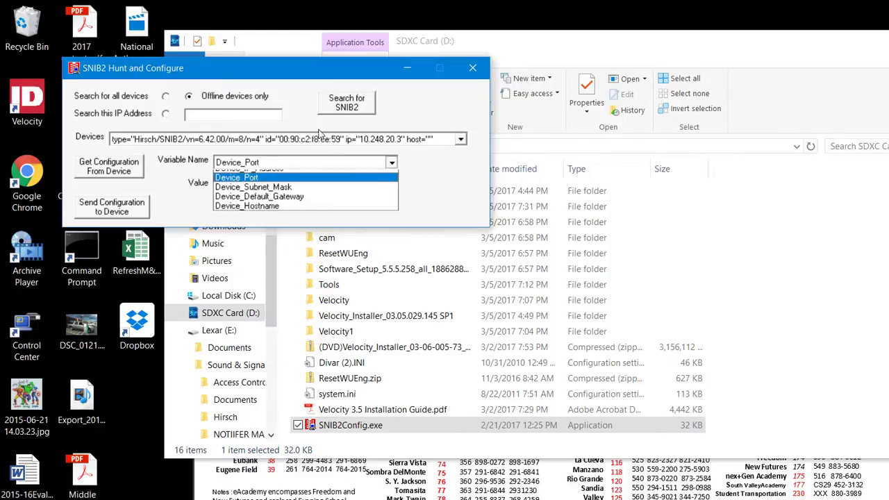
key("Down")
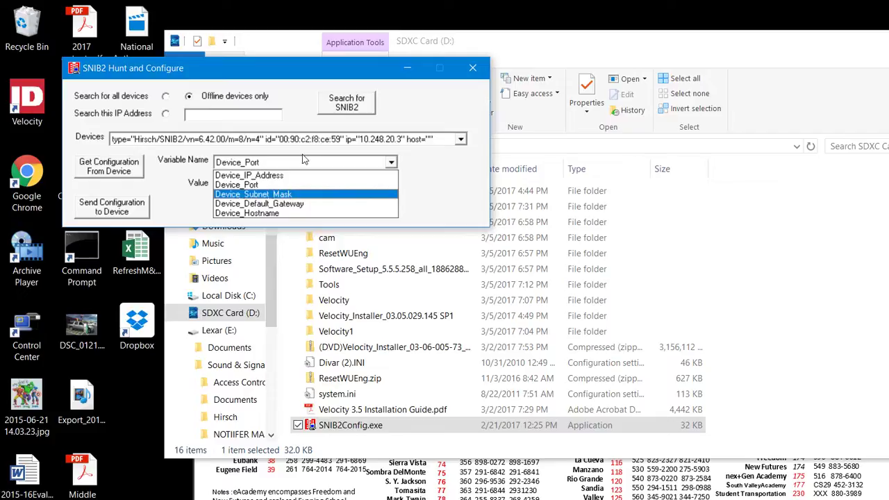
key("Return")
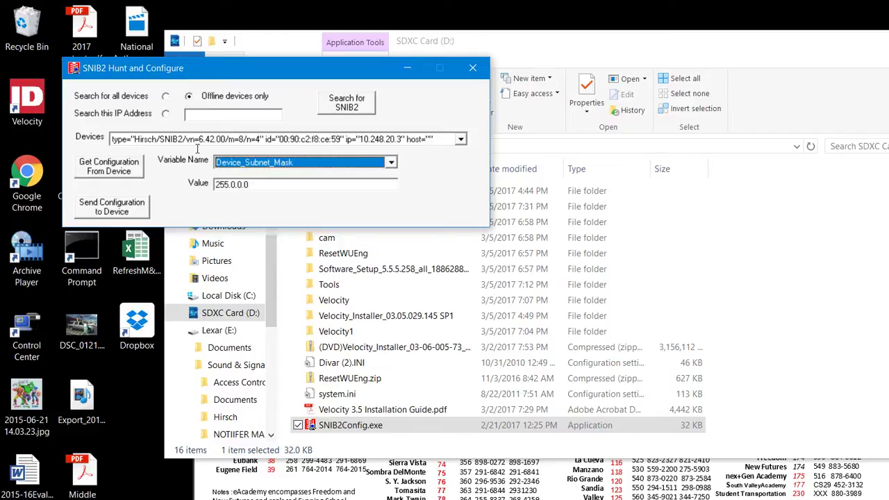
key("Tab")
key("BackSpace")
key("BackSpace")
key("BackSpace")
key("BackSpace")
key("BackSpace")
type("255")
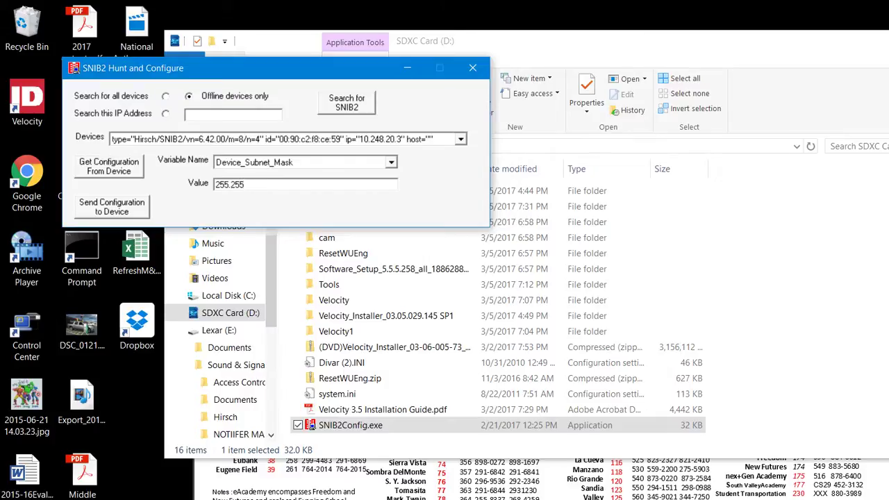
type(".2")
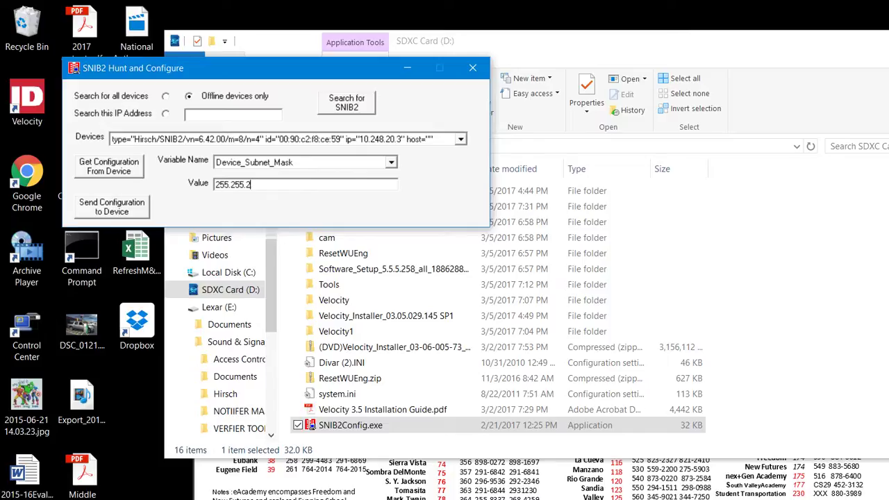
type("24.0")
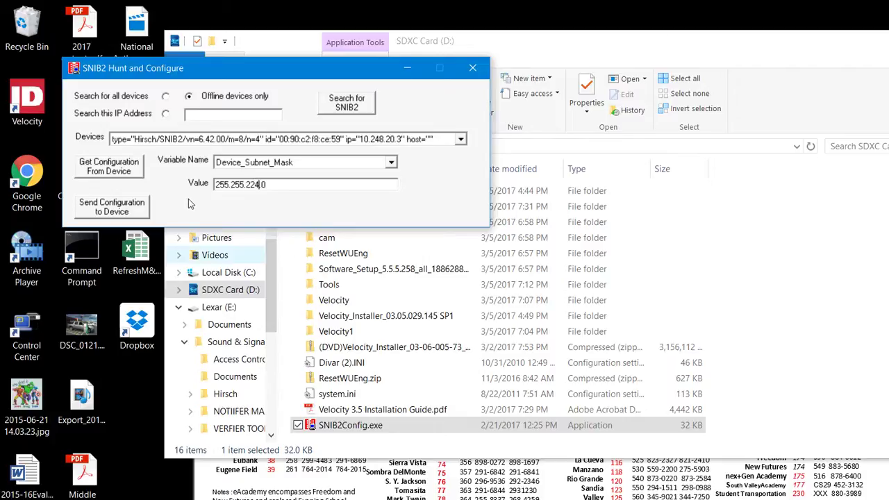
Correct the third octet of the subnet mask so the value reads 255.255.240.0
key("BackSpace")
key("BackSpace")
type("40")
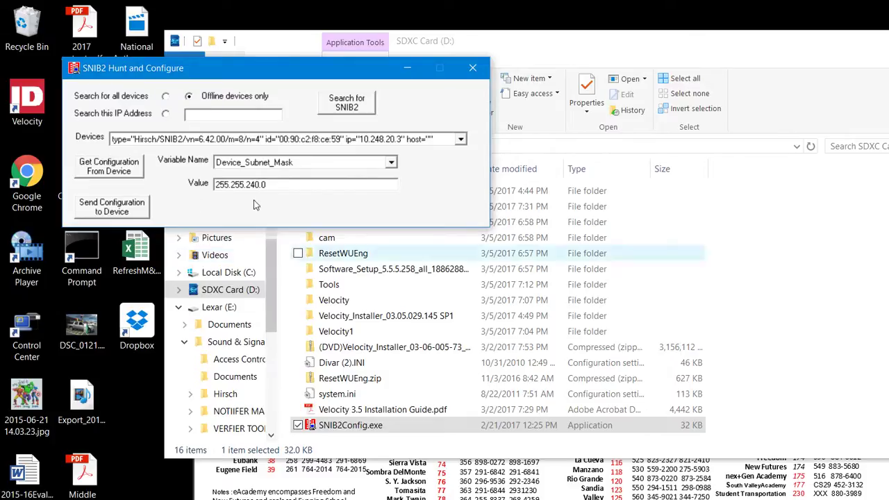
left_click(305, 4)
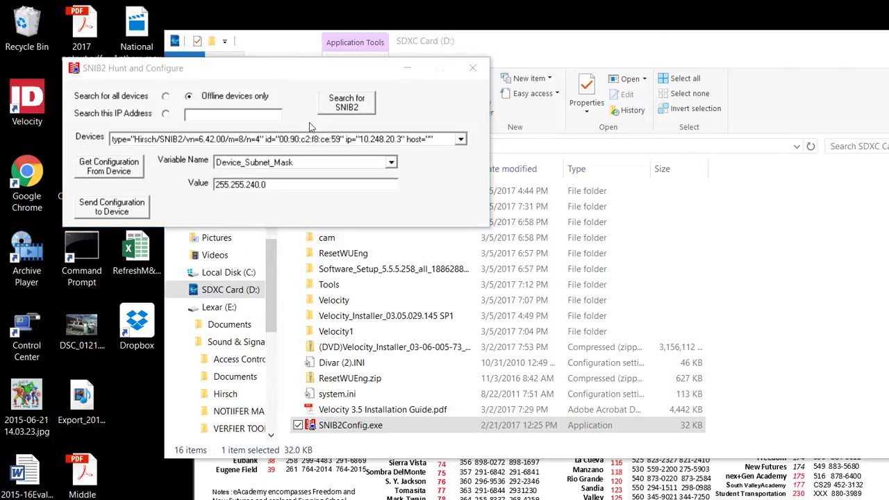
left_click(321, 128)
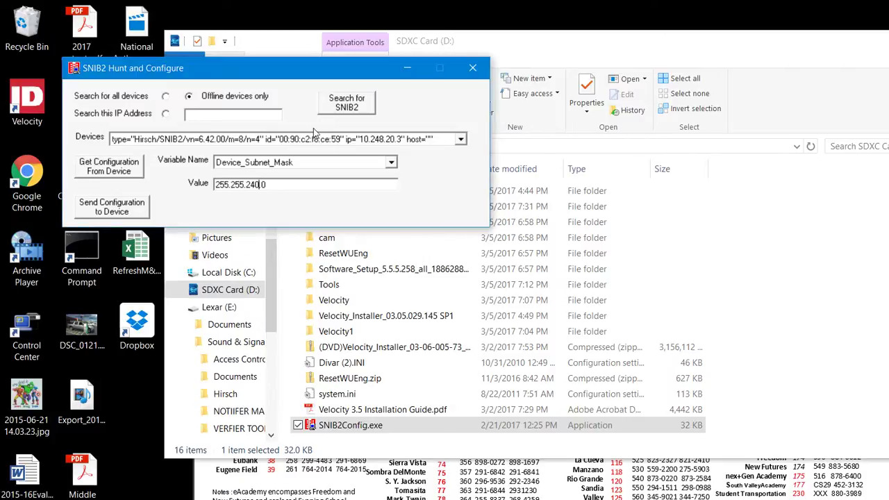
Bring up the Device_Port variable to check its value
left_click(391, 163)
key("Up")
key("Up")
key("Down")
key("Down")
key("Down")
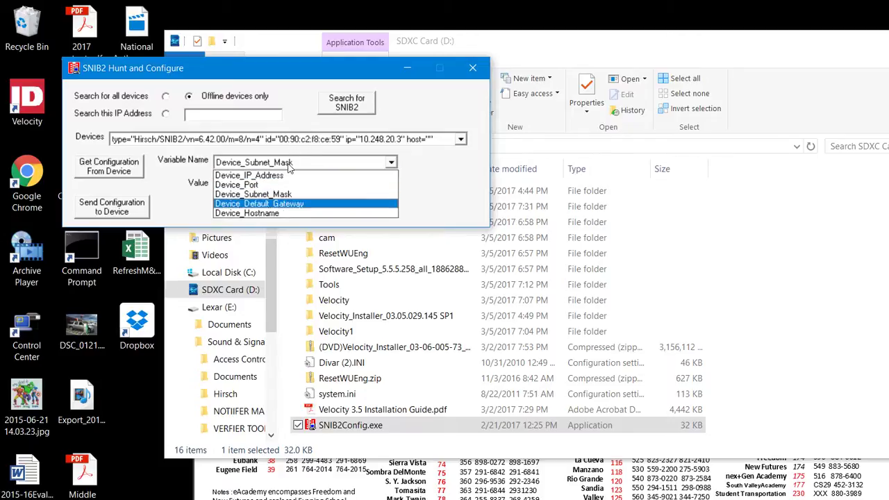
key("Up")
key("Up")
key("Return")
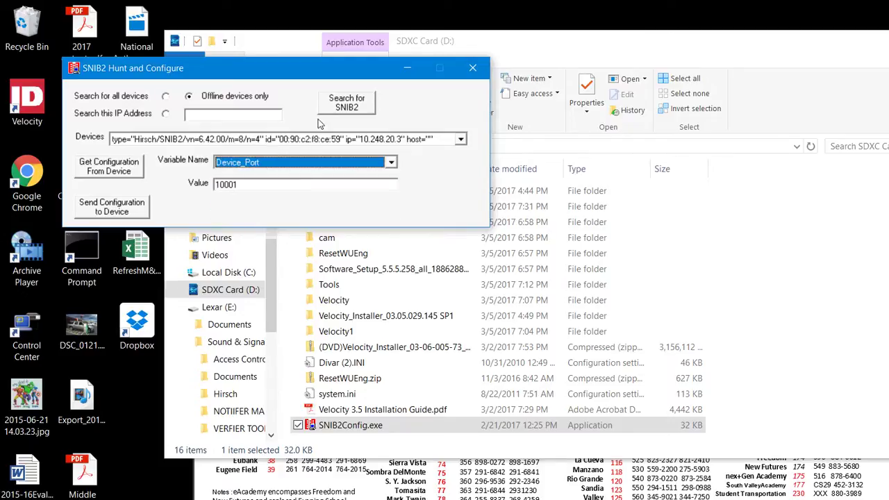
Select the Device_Default_Gateway variable and set its value to 10.4.112.1
left_click(308, 162)
key("Down")
key("Down")
key("Down")
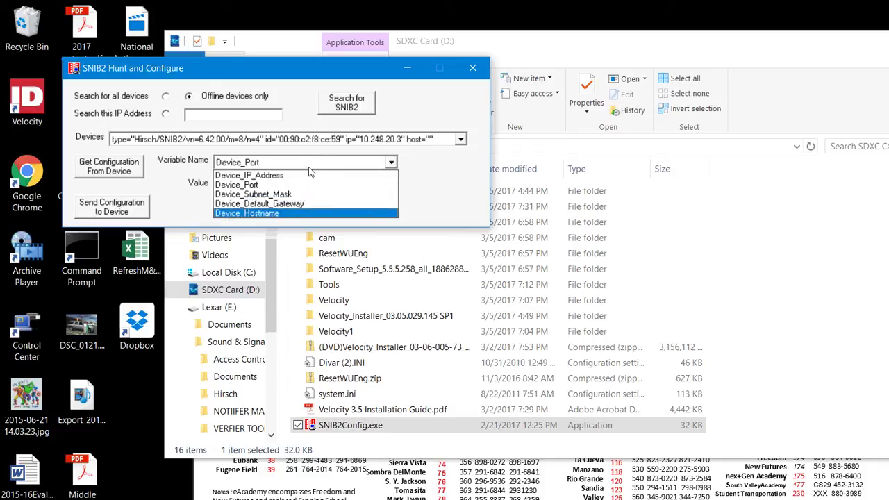
key("Up")
key("Return")
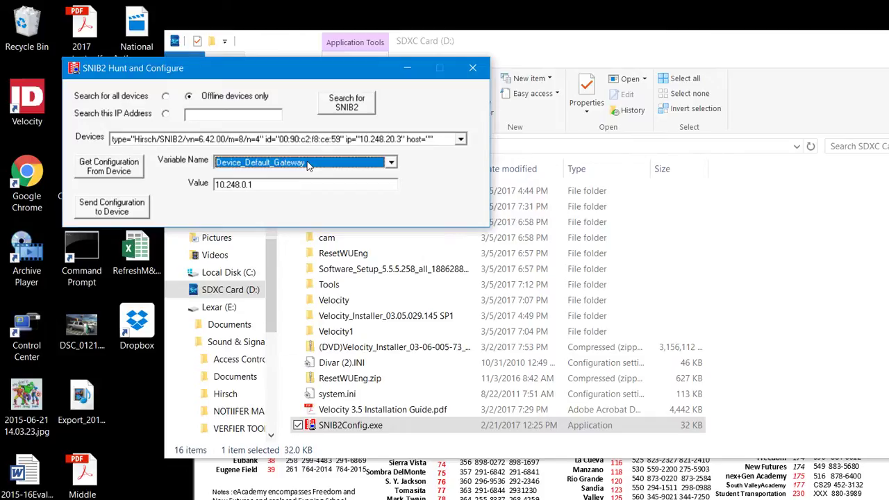
left_click(192, 143)
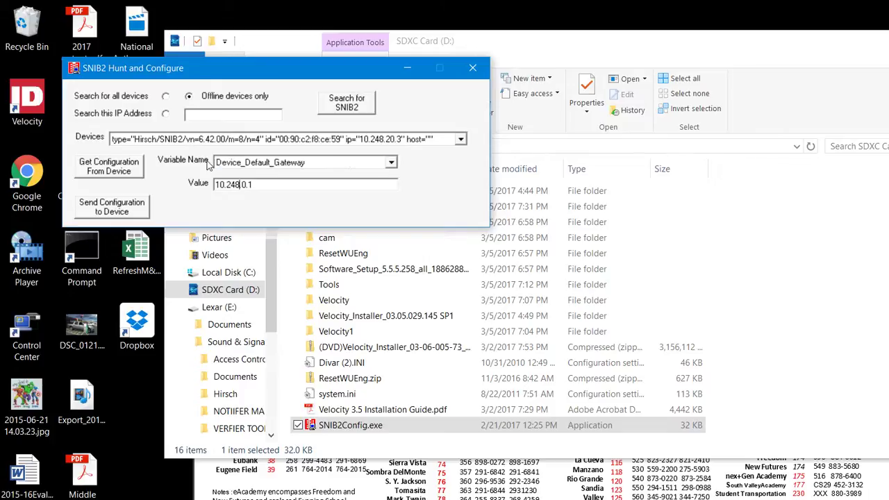
key("BackSpace")
key("BackSpace")
key("BackSpace")
type("2.")
key("BackSpace")
key("BackSpace")
type("4.112")
key("Delete")
key("Delete")
Review the entered values for Device_Subnet_Mask, Device_Port and Device_IP_Address
left_click(289, 161)
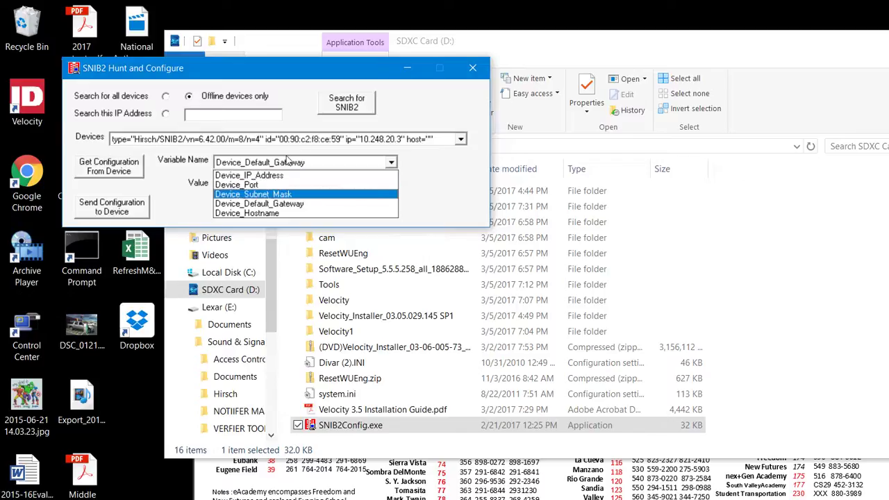
left_click(264, 194)
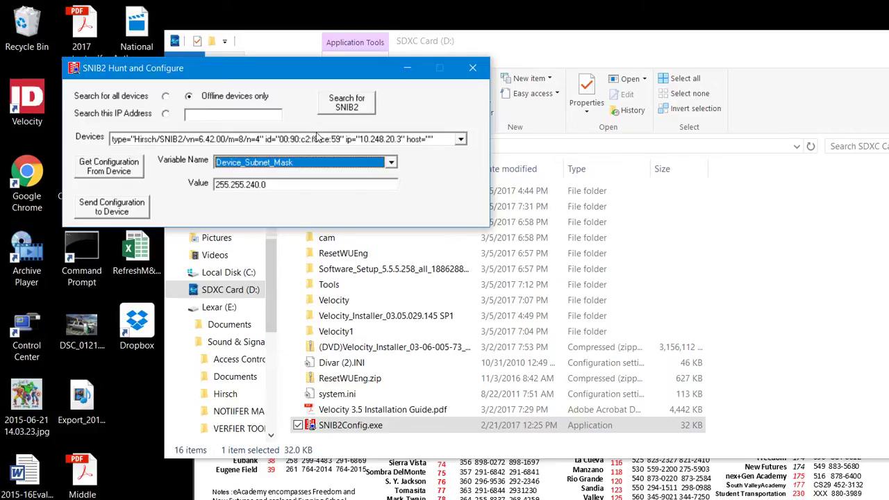
left_click(313, 162)
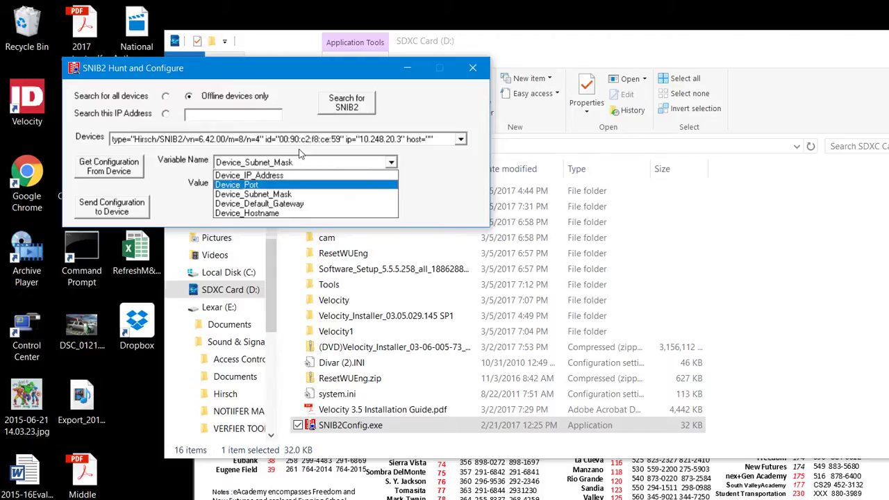
key("Return")
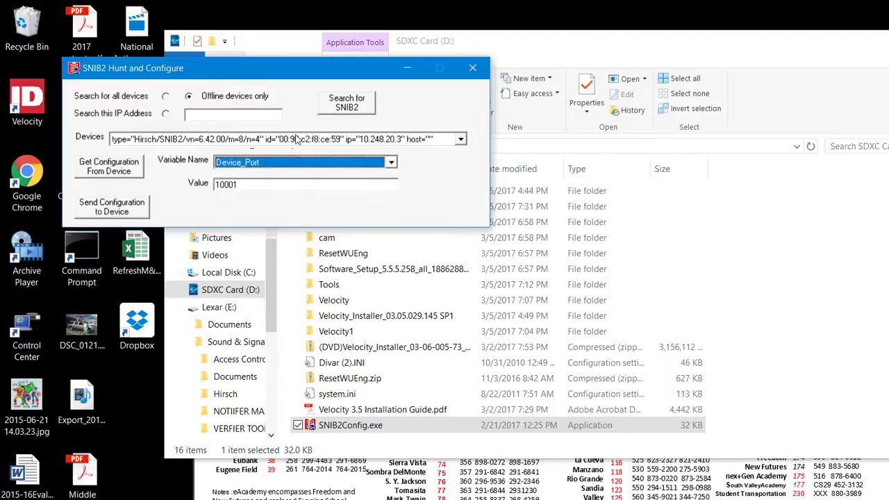
key("alt+Down")
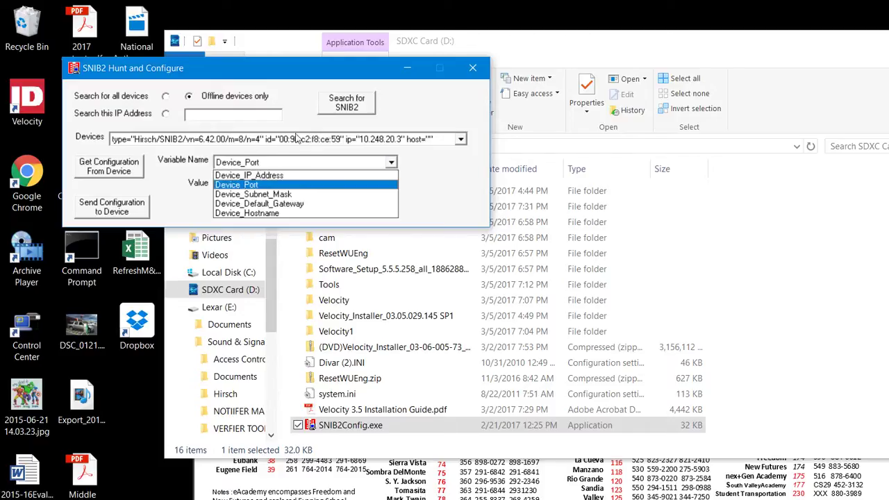
key("Return")
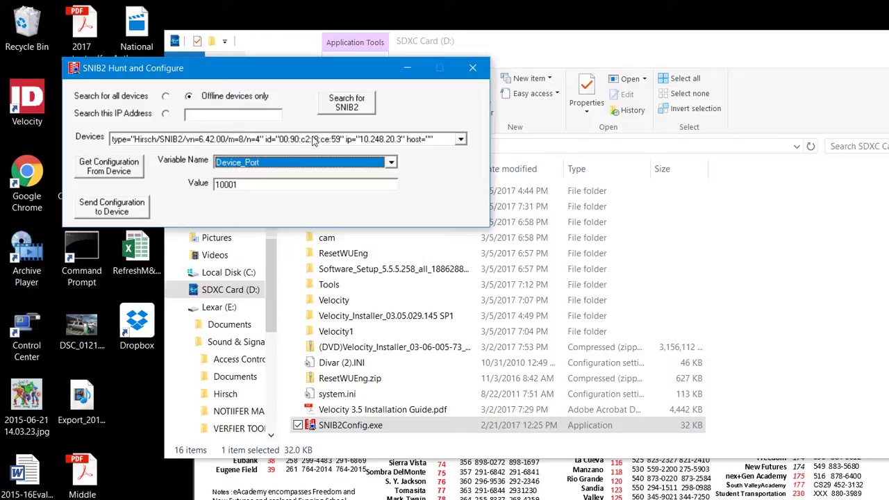
key("alt+Down")
key("Up")
key("Return")
Search again for SNIB2 devices and send the configuration to the device before closing the configuration utility
left_click(347, 102)
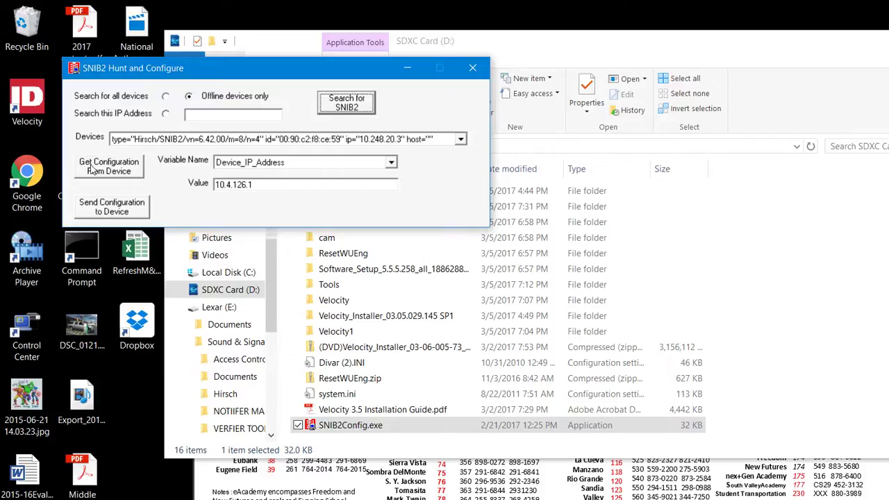
key("Tab")
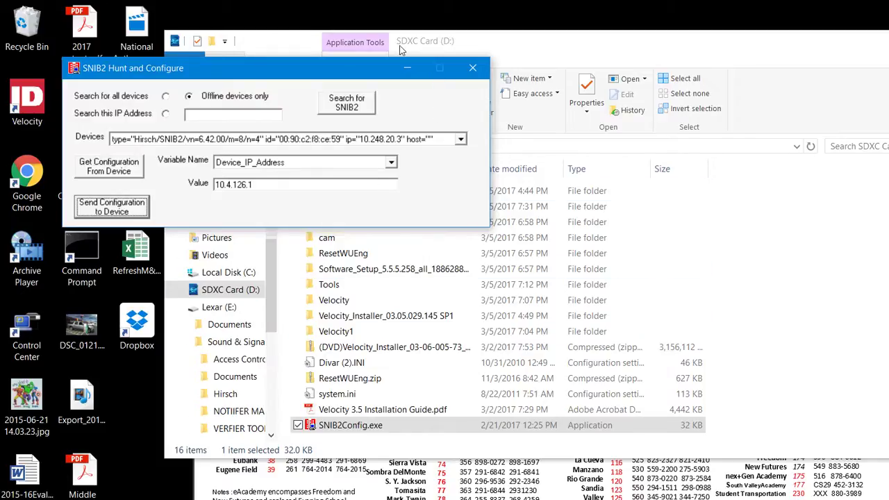
left_click(473, 67)
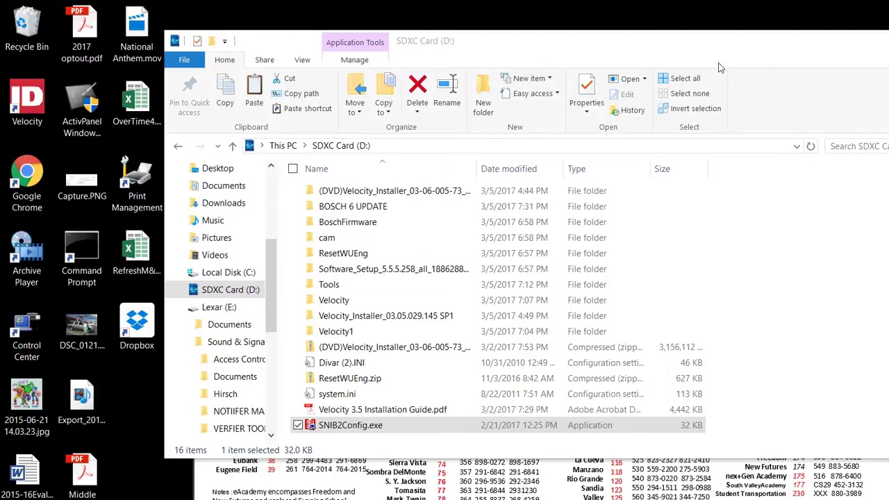
Relaunch SNIB2Config.exe from the SDXC Card (D:) folder and search for offline SNIB2 devices
key("alt+F4")
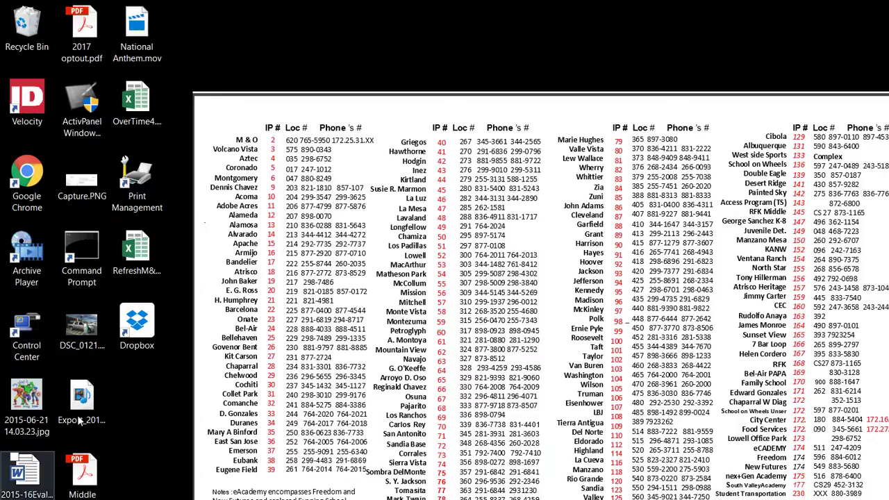
left_click(134, 498)
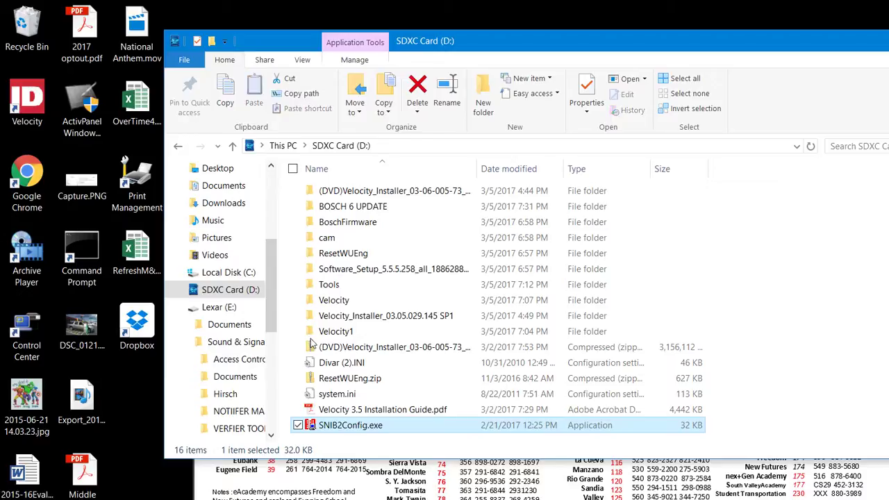
key("F2")
key("Right")
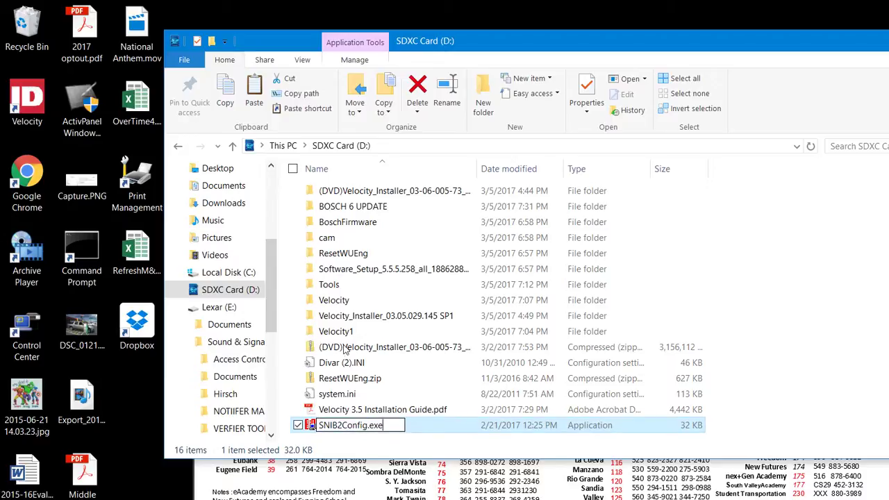
key("Return")
key("Return")
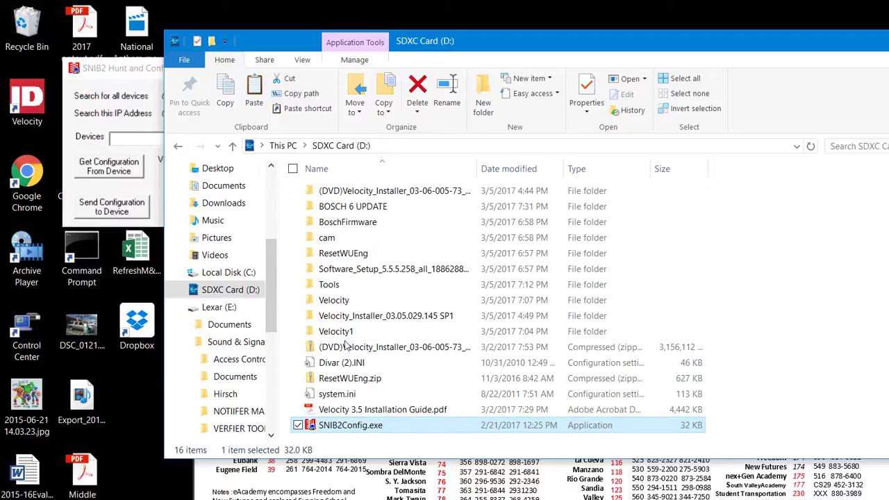
left_click(444, 491)
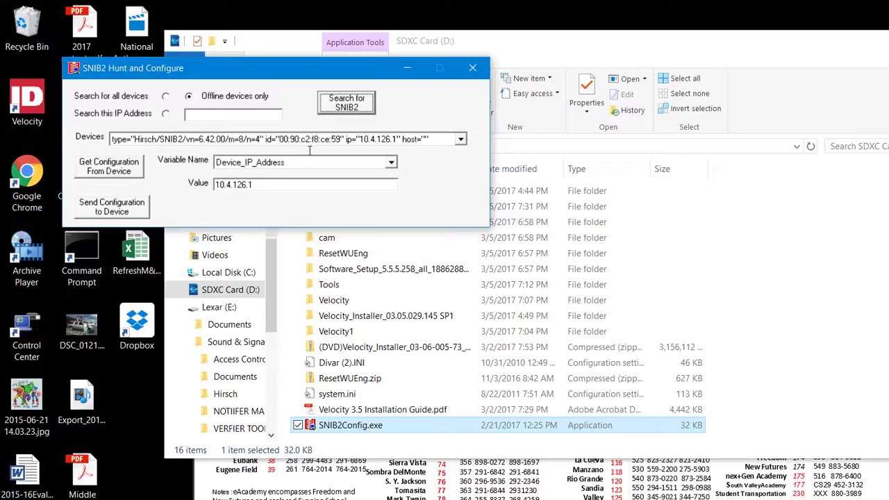
Review the values stored on the SNIB2 device for Device_Port, Device_Subnet_Mask and Device_Default_Gateway
left_click(392, 162)
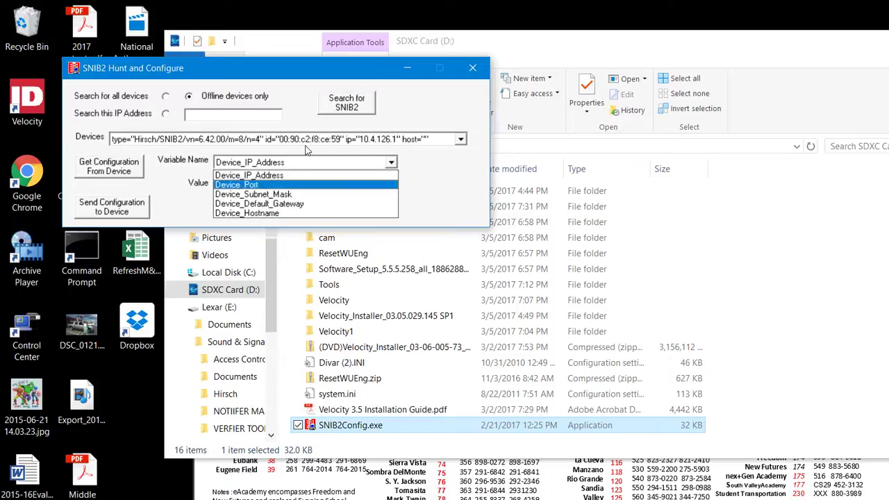
left_click(278, 178)
left_click(320, 132)
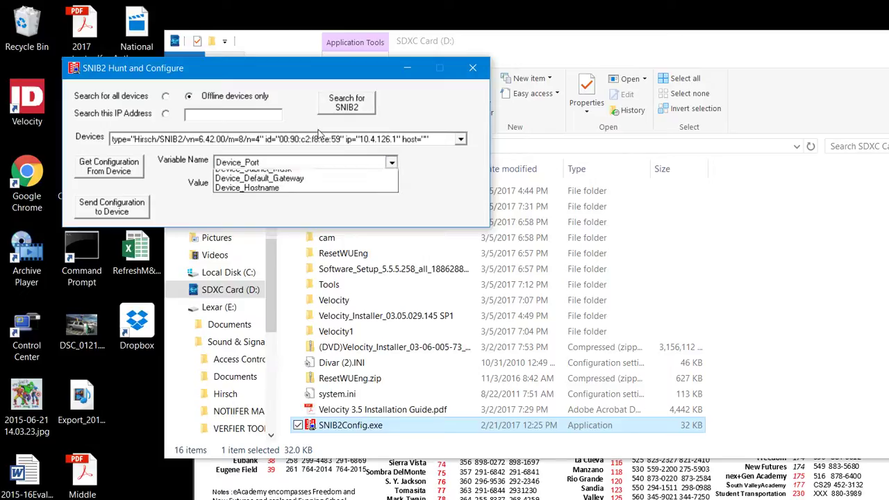
left_click(295, 161)
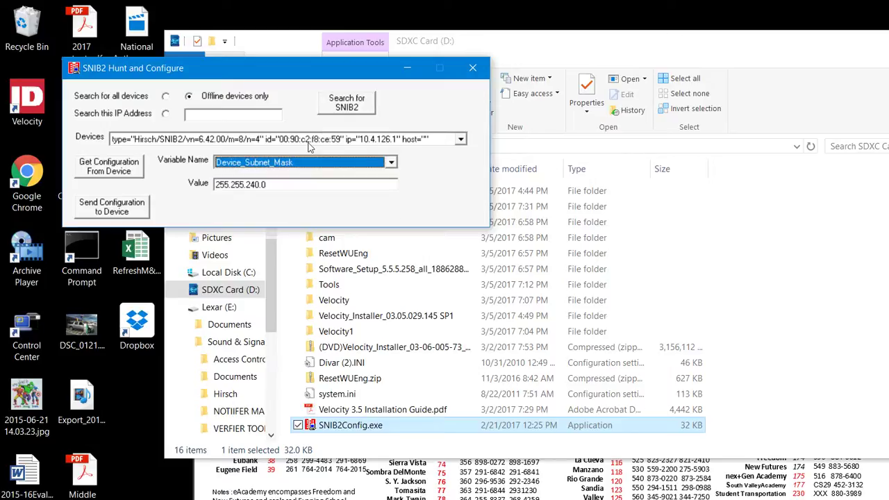
left_click(314, 129)
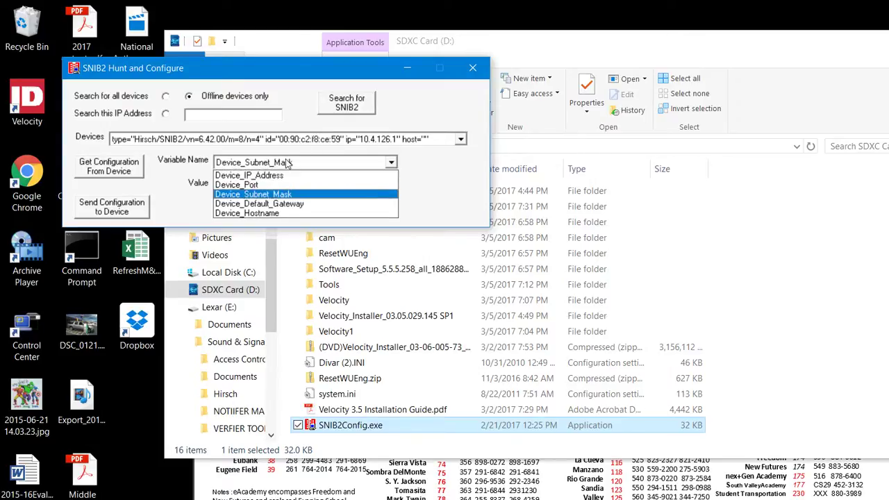
left_click(286, 164)
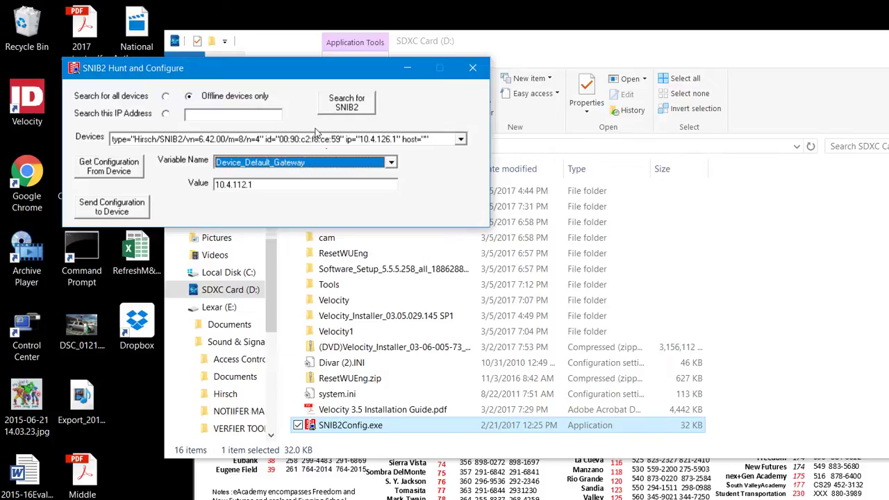
left_click(317, 133)
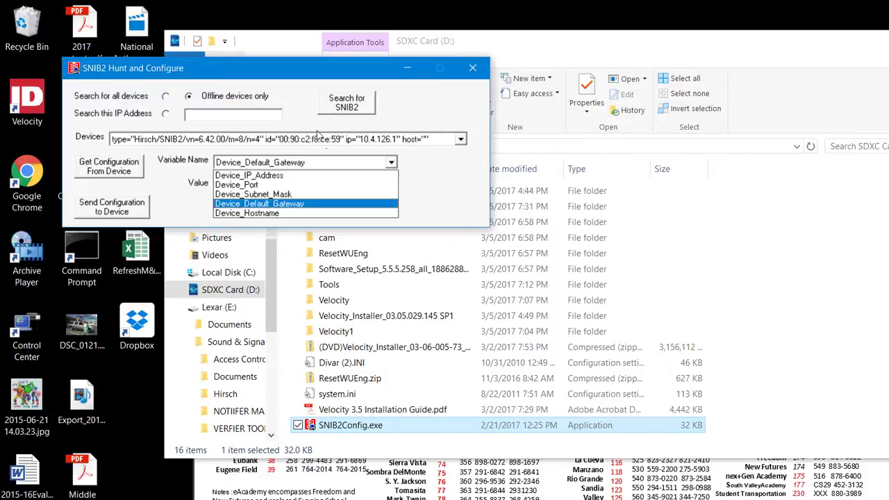
Close the SNIB2 configuration utility and the SDXC Card (D:) window, and launch Velocity from the desktop
left_click(382, 62)
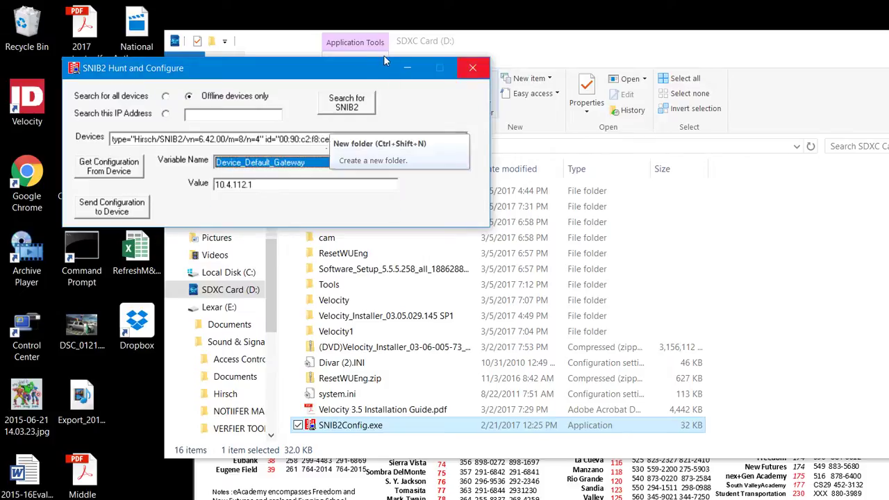
left_click(403, 64)
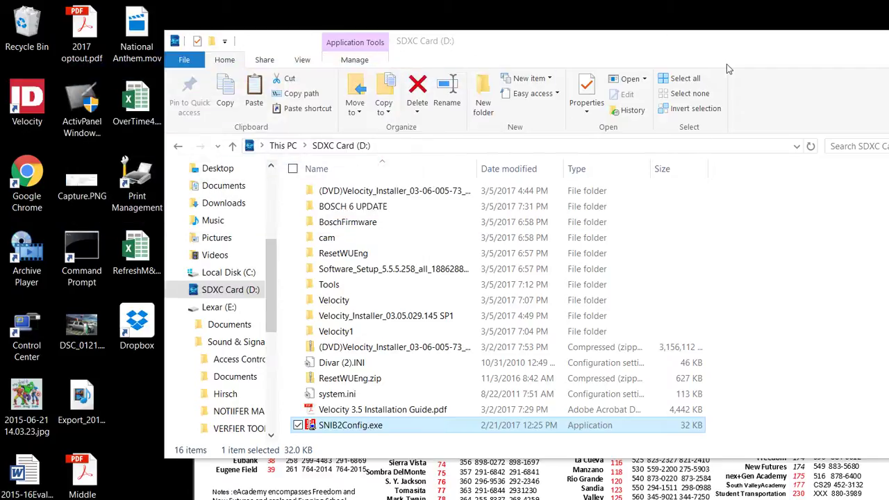
left_click(710, 30)
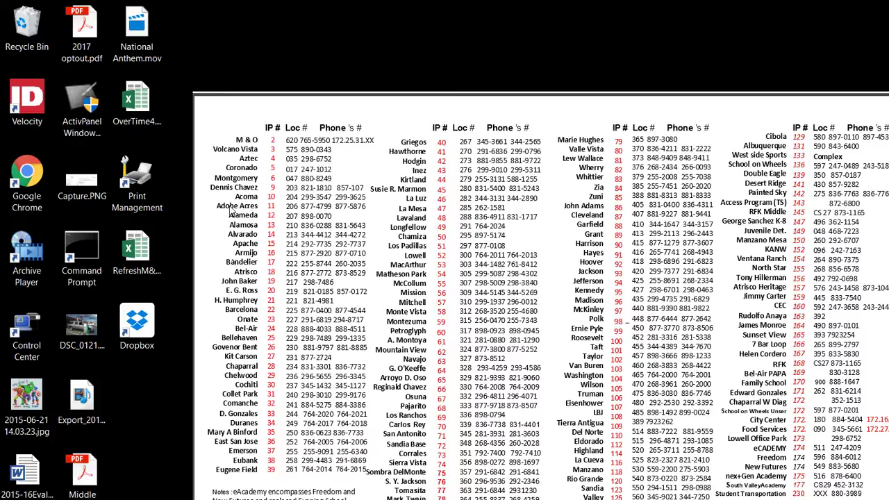
double_click(27, 85)
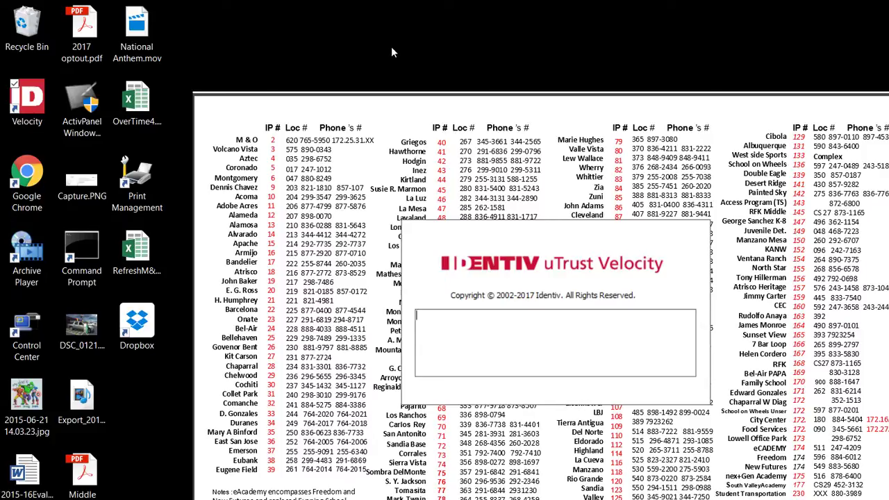
left_click(15, 496)
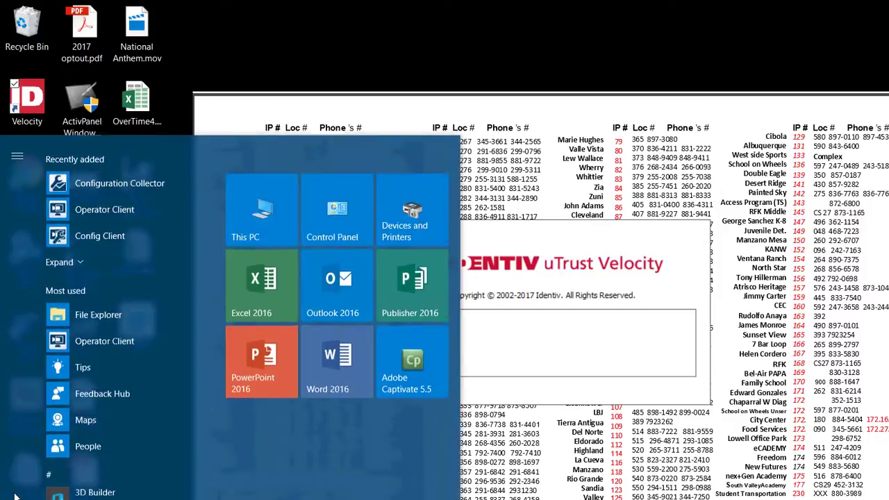
scroll(81, 364, "down", 5)
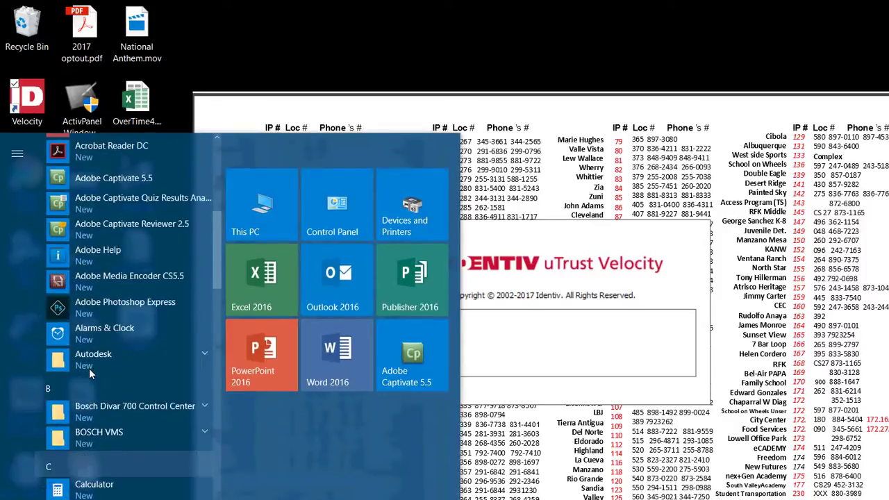
scroll(84, 356, "down", 5)
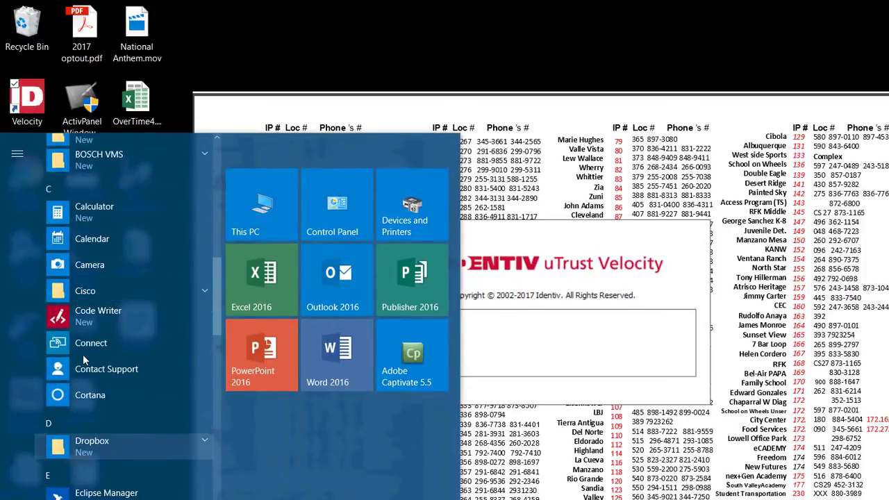
scroll(83, 359, "down", 5)
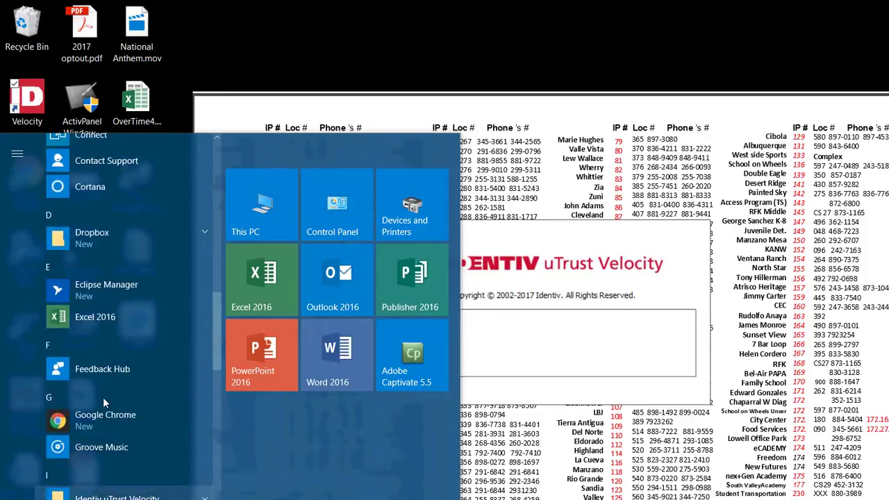
left_click(55, 422)
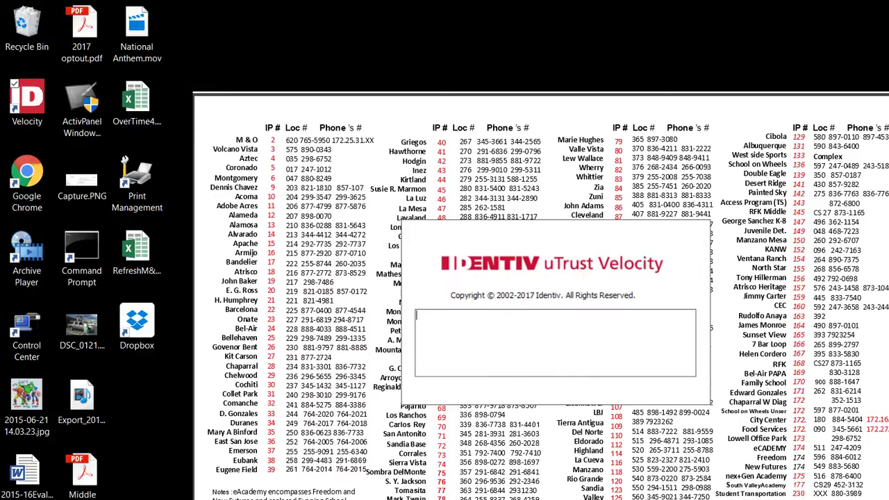
Expand the Identiv uTrust Velocity program group among the installed applications
left_click(10, 491)
scroll(66, 343, "down", 5)
scroll(65, 343, "down", 5)
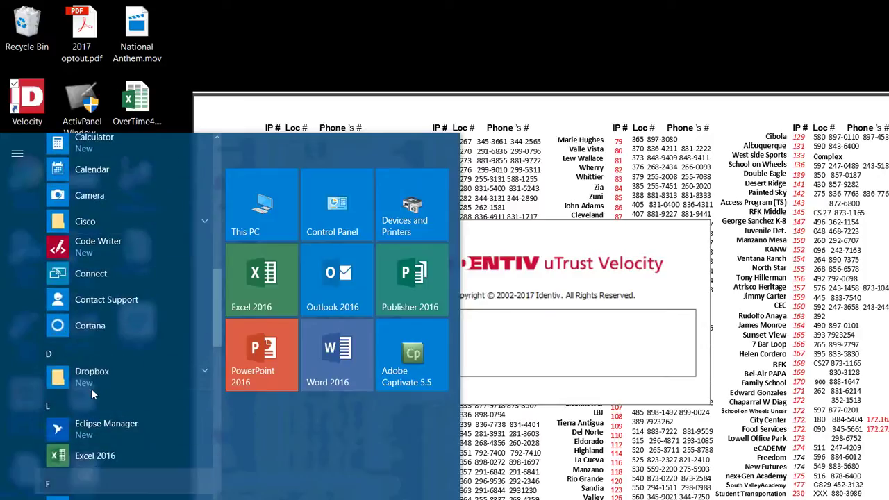
scroll(91, 388, "down", 3)
left_click(117, 429)
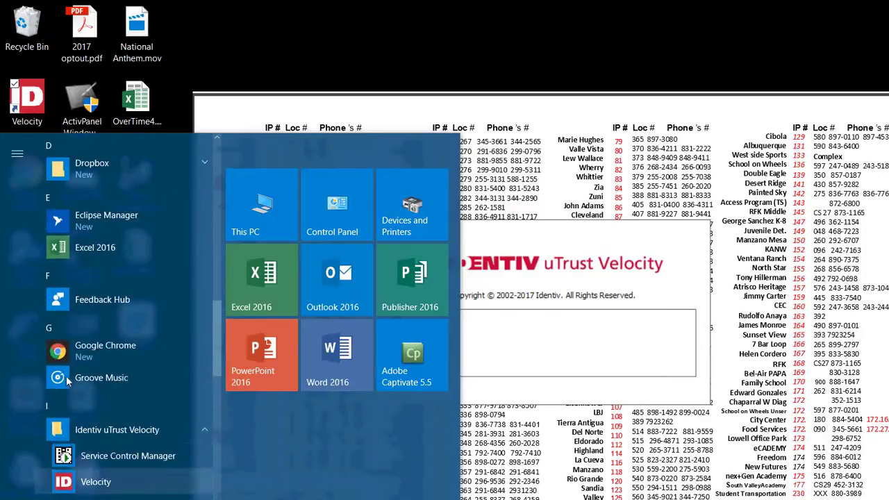